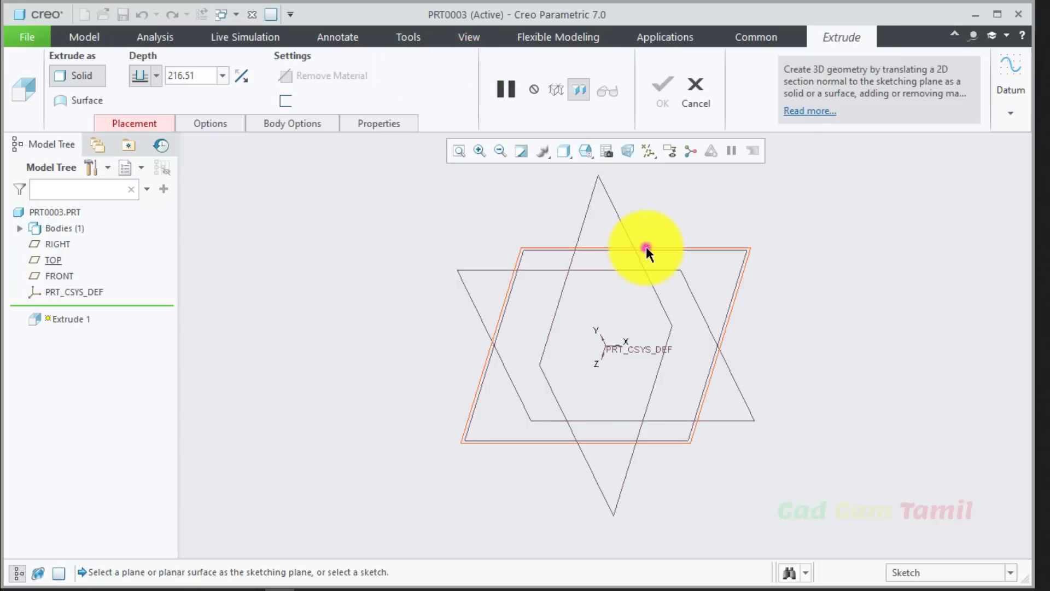
# - Sketch a circle about 158 in diameter on the TOP plane, centred on the origin, as the extrude section
pyautogui.click(645, 247)
pyautogui.click(296, 98)
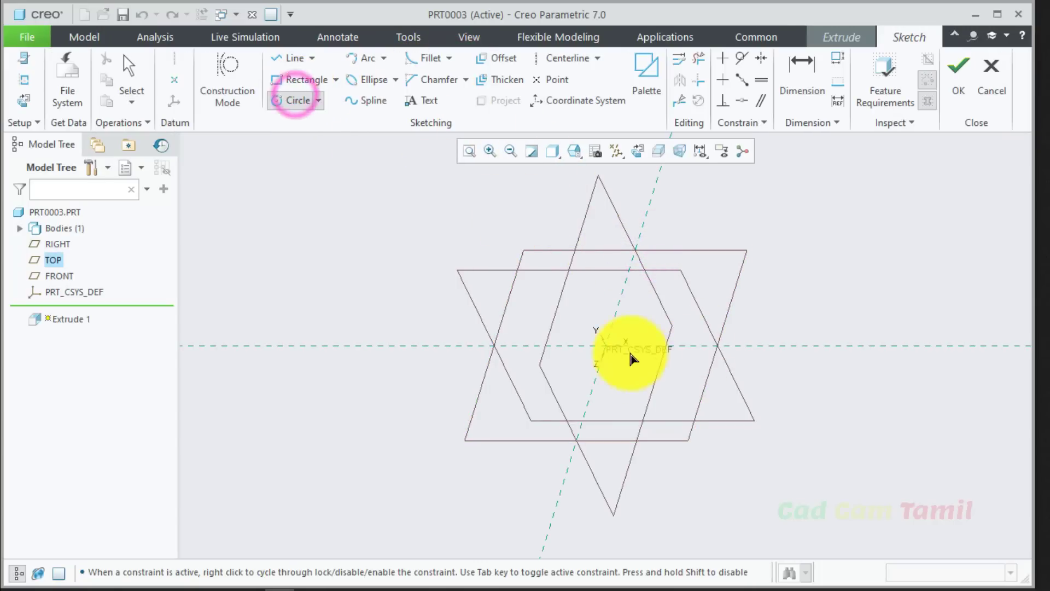
pyautogui.click(604, 346)
pyautogui.click(636, 325)
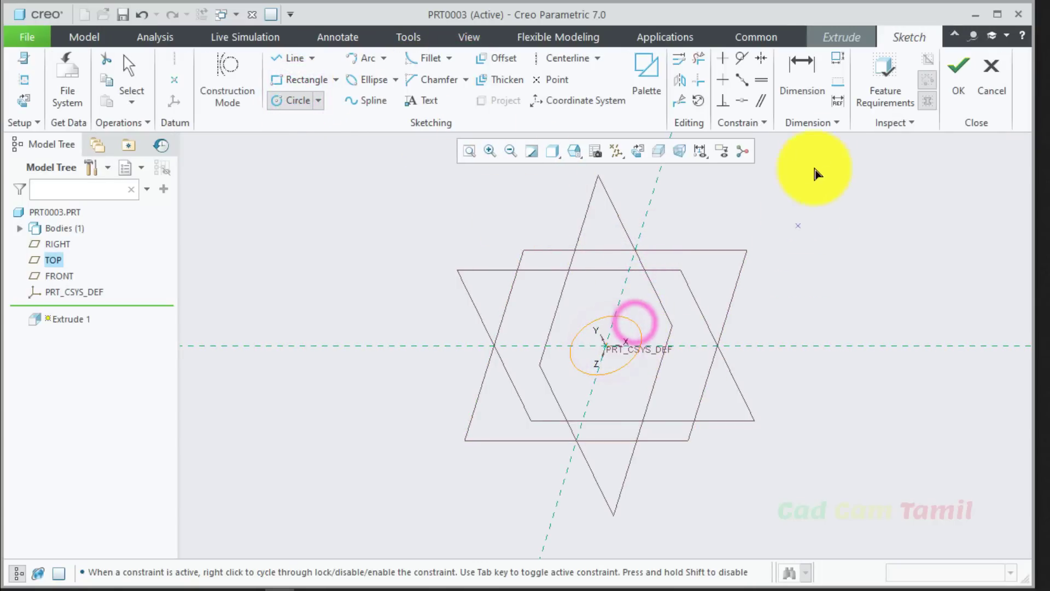
pyautogui.click(954, 76)
# - Extrude the circle as a solid to a depth of about 450 to form the shaft
pyautogui.scroll(5, 543, 268)
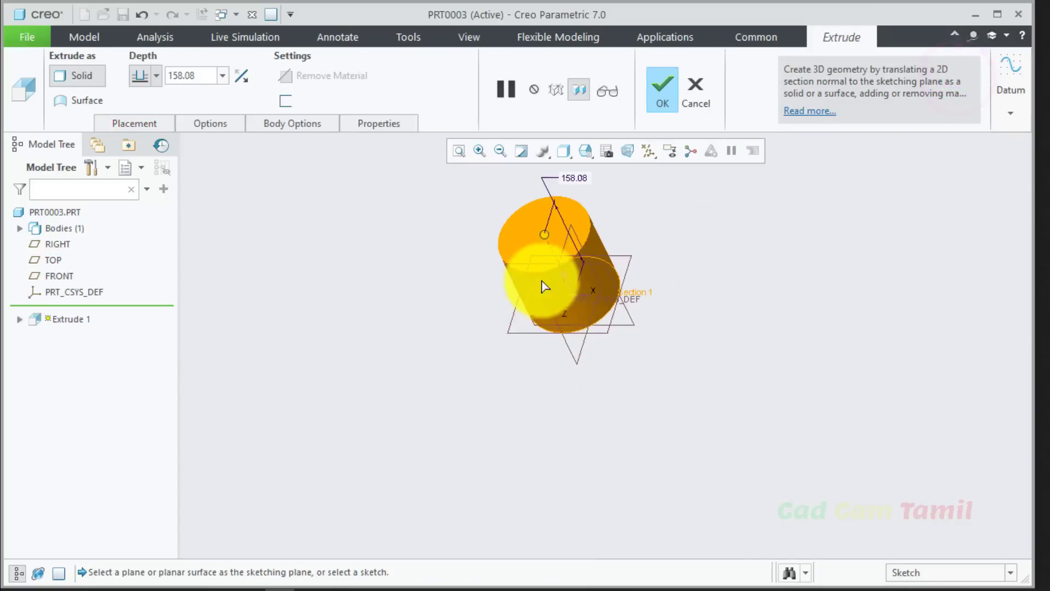
pyautogui.moveTo(545, 240); pyautogui.dragTo(539, 261)
pyautogui.scroll(2, 539, 261)
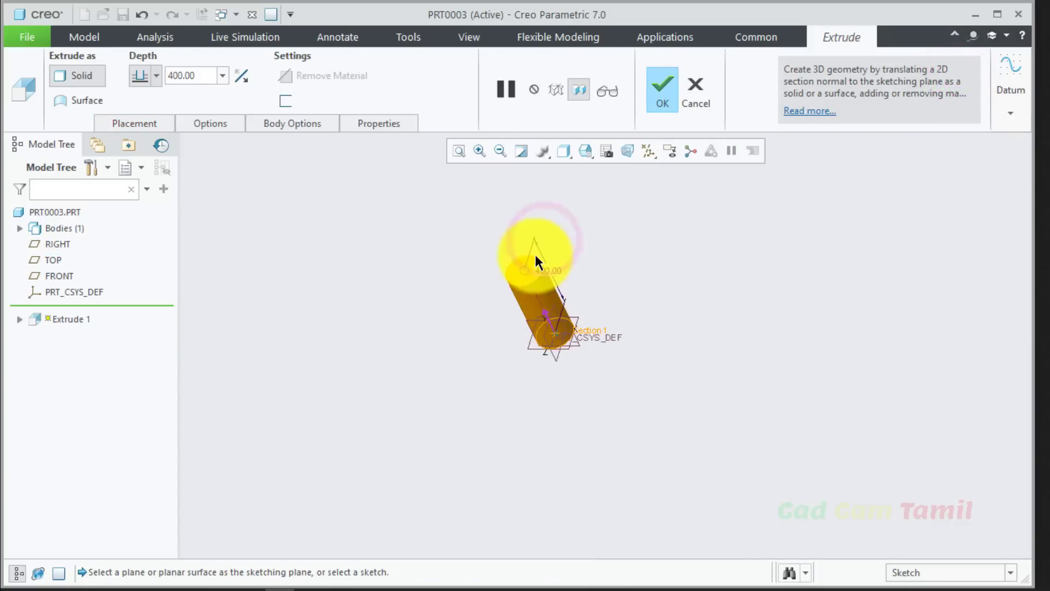
pyautogui.scroll(-2, 531, 278)
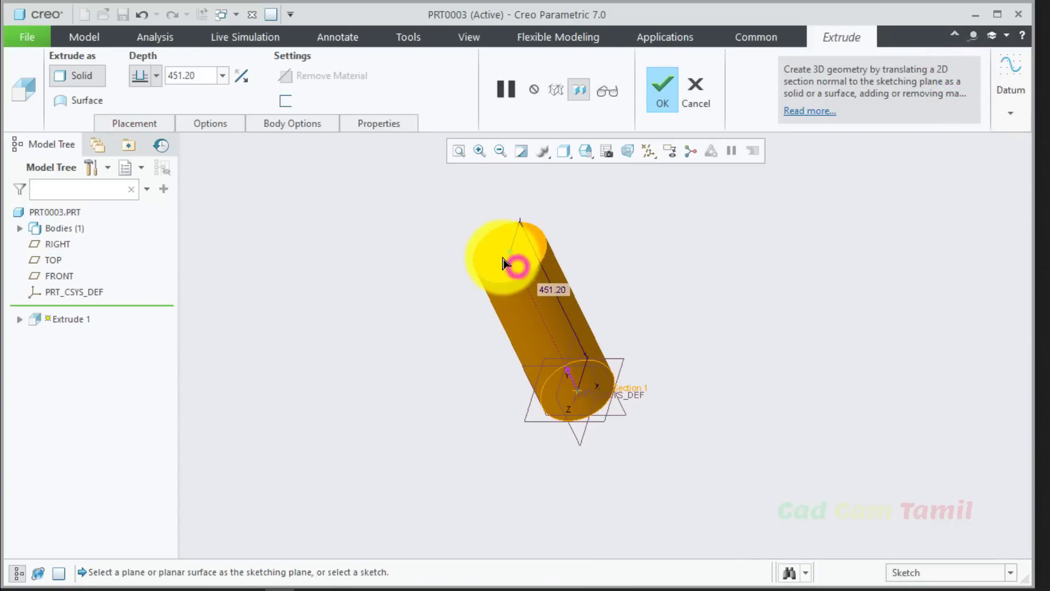
pyautogui.click(663, 90)
pyautogui.click(784, 315)
pyautogui.scroll(-3, 544, 262)
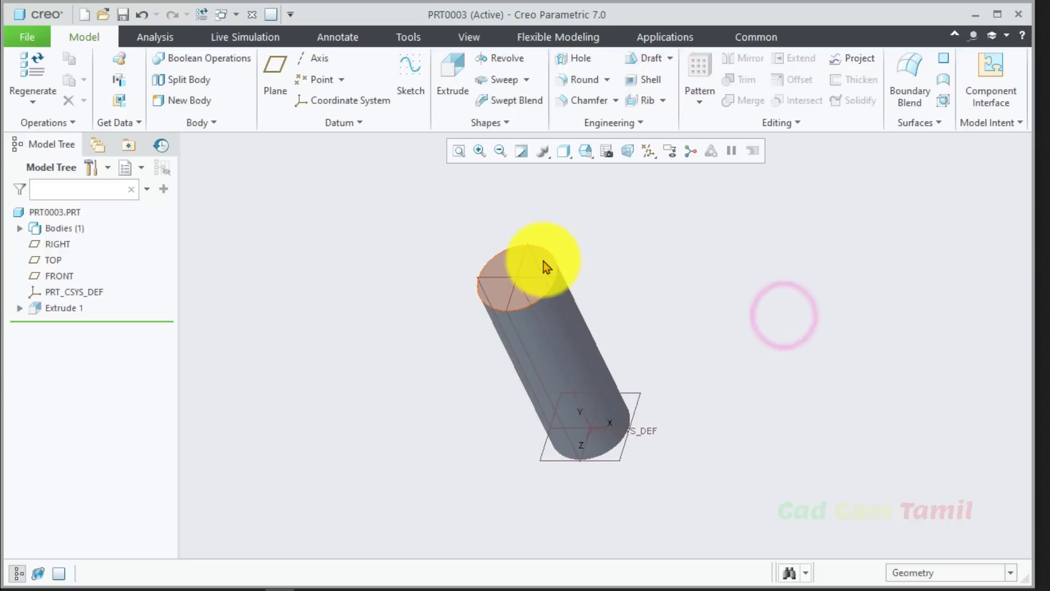
# - Sketch a larger circle on the cylinder's end face, concentric with the shaft and about twice its diameter
pyautogui.click(543, 261)
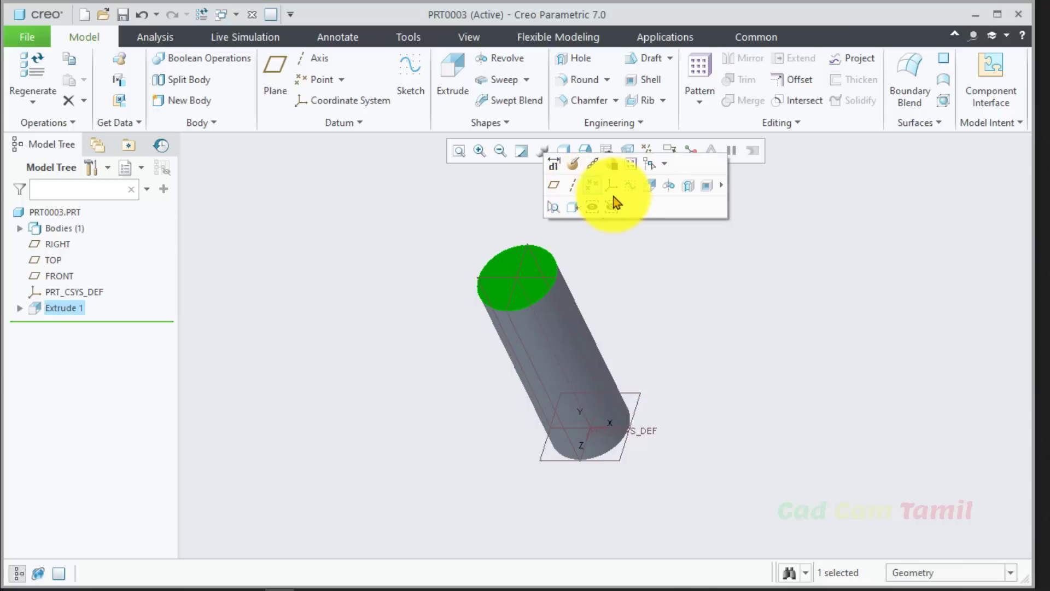
pyautogui.click(628, 185)
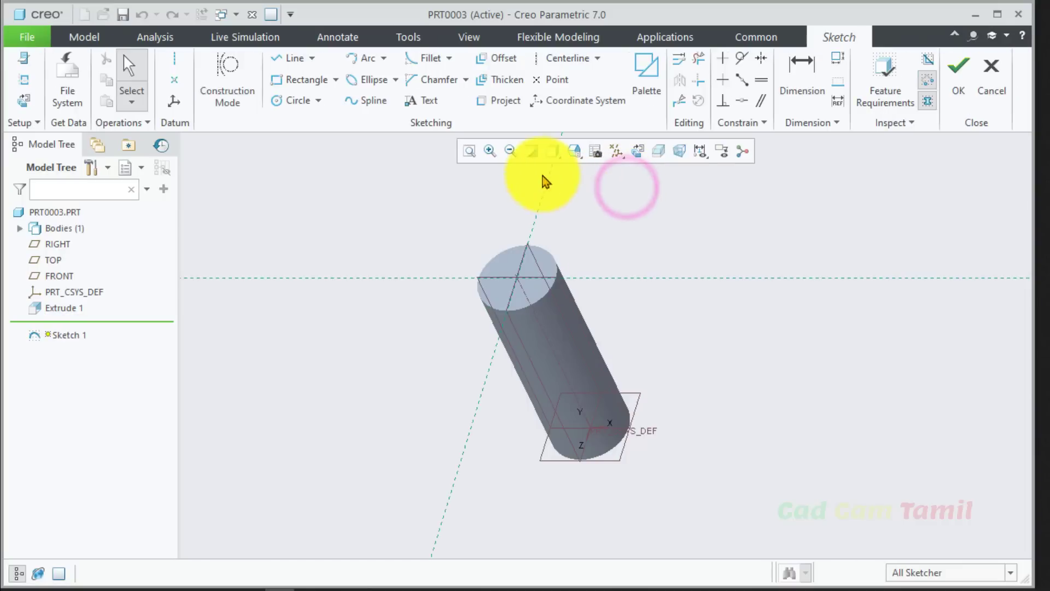
pyautogui.click(295, 100)
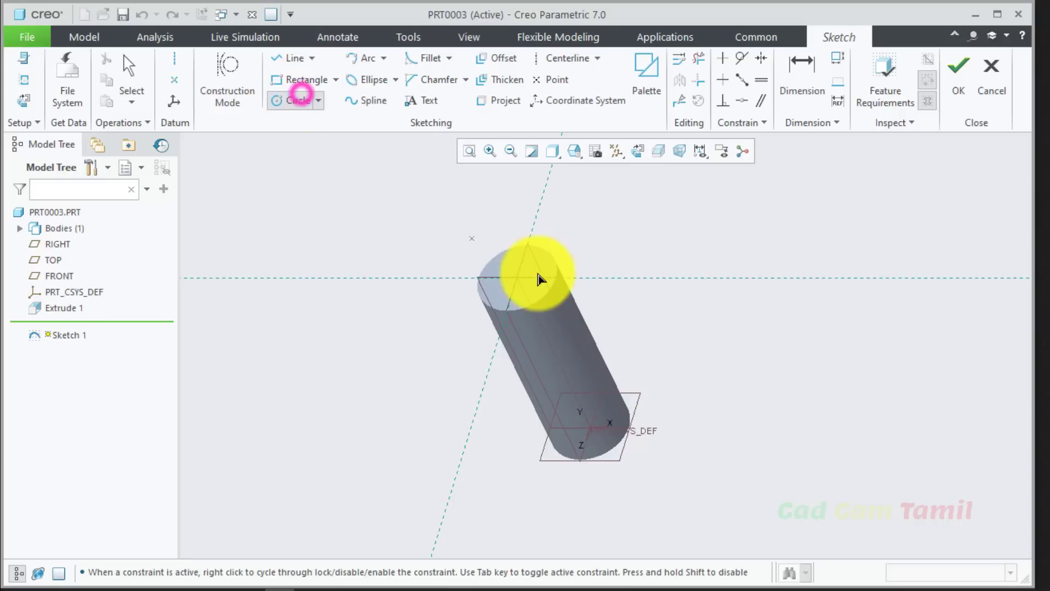
pyautogui.click(517, 278)
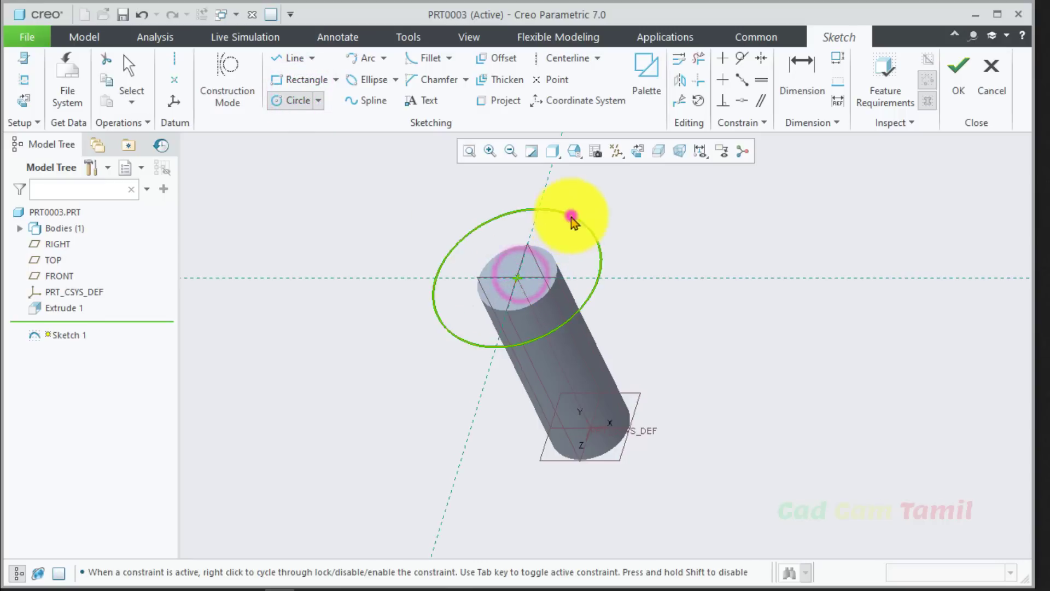
pyautogui.click(570, 215)
pyautogui.click(951, 83)
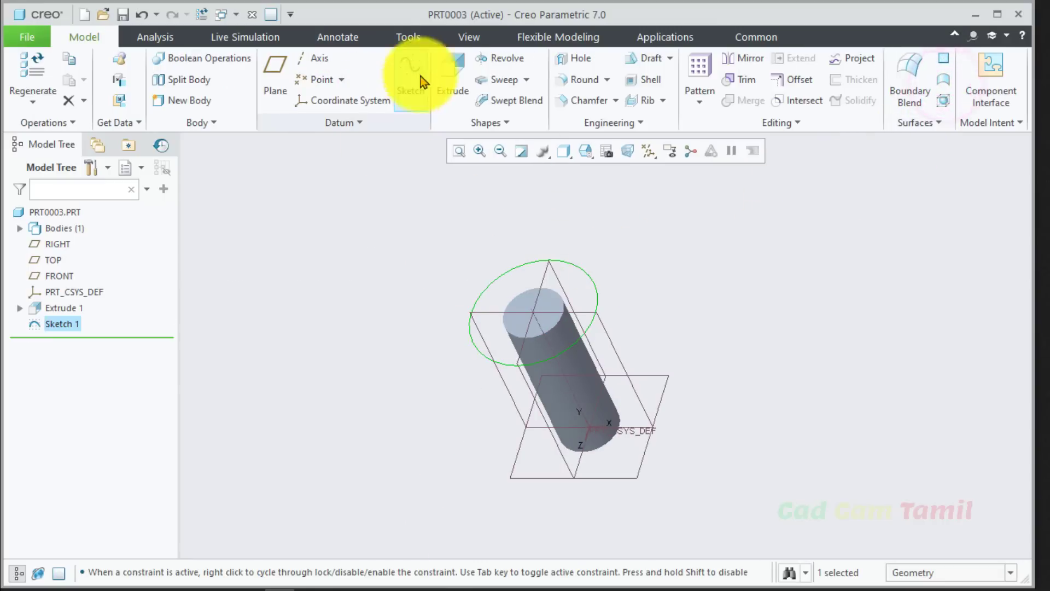
# - Extrude the larger circle as a solid about 42 deep, away from the shaft, to form the head
pyautogui.click(446, 63)
pyautogui.moveTo(494, 227); pyautogui.dragTo(590, 239)
pyautogui.click(663, 90)
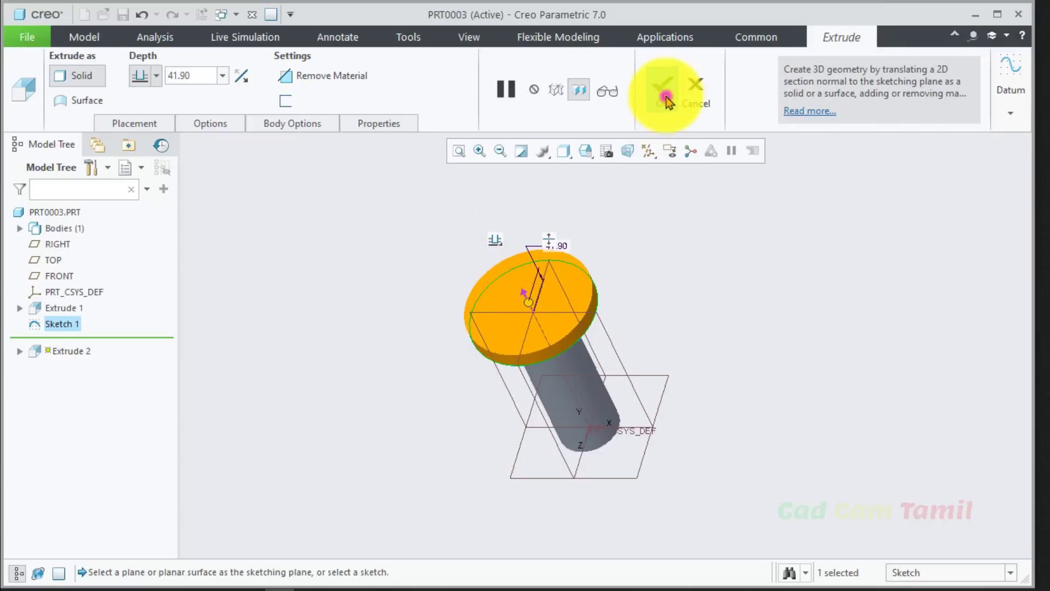
pyautogui.click(689, 261)
# - Hide all datum axes, points, coordinate systems and planes in the graphics area
pyautogui.moveTo(582, 353); pyautogui.dragTo(619, 175, button='middle')
pyautogui.click(649, 151)
pyautogui.click(653, 171)
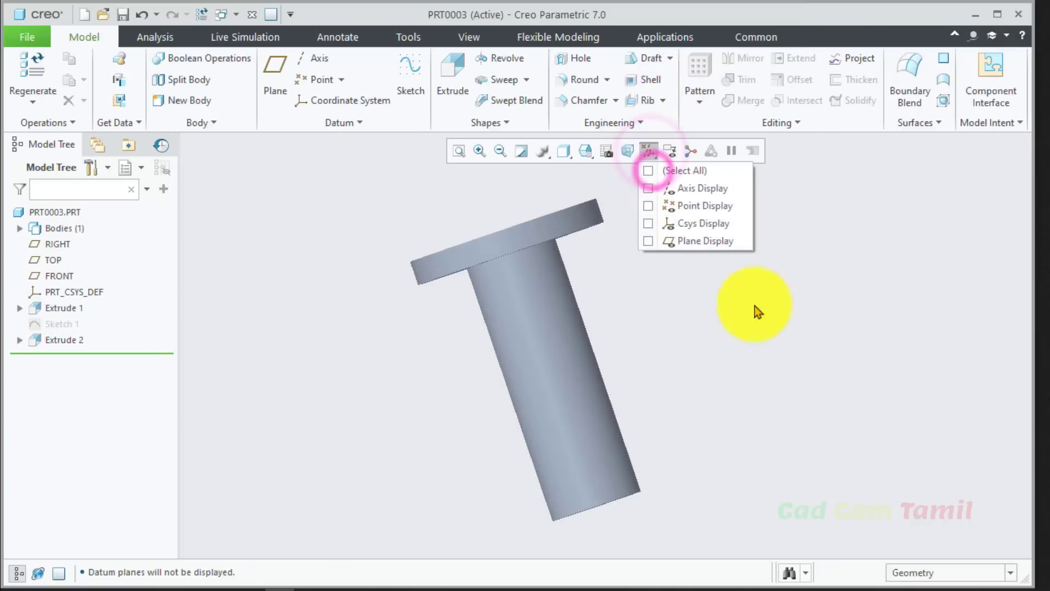
pyautogui.click(766, 309)
pyautogui.moveTo(475, 300); pyautogui.dragTo(618, 354, button='middle')
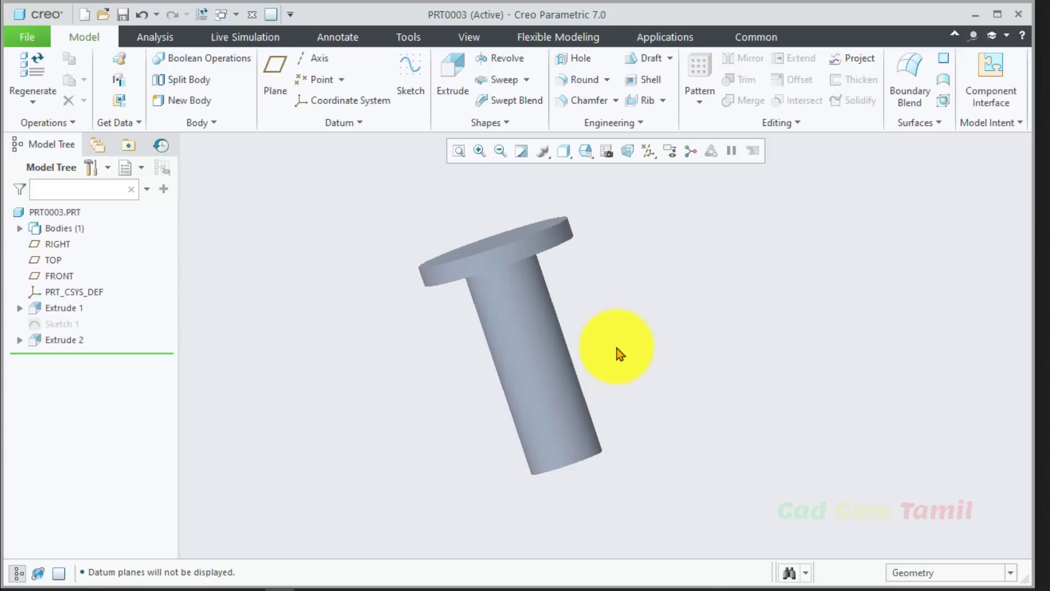
# - Start a cosmetic thread of the simple type and place it on the shaft's cylindrical surface
pyautogui.click(629, 130)
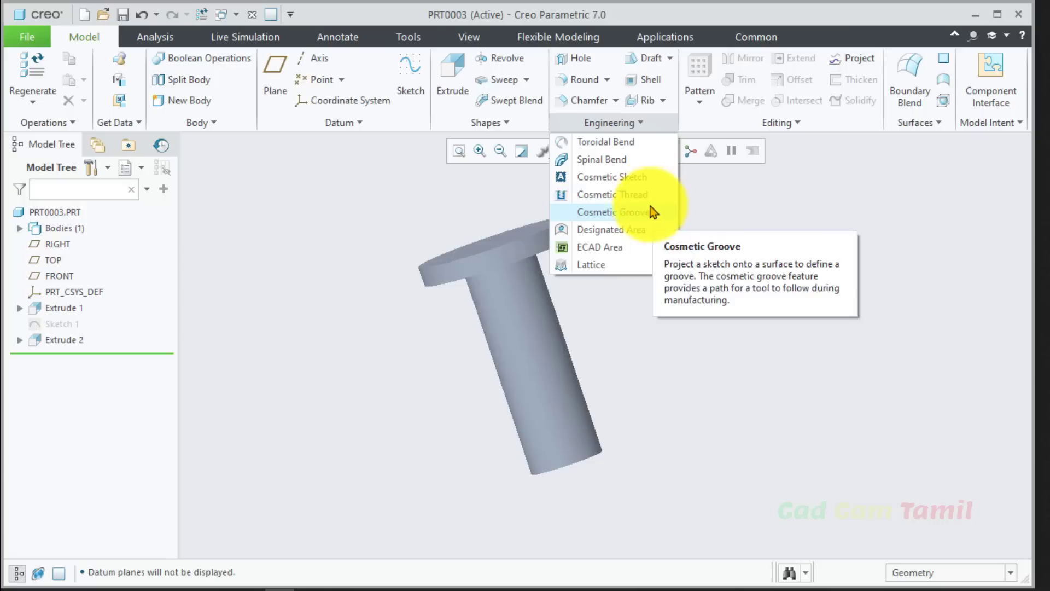
pyautogui.click(627, 193)
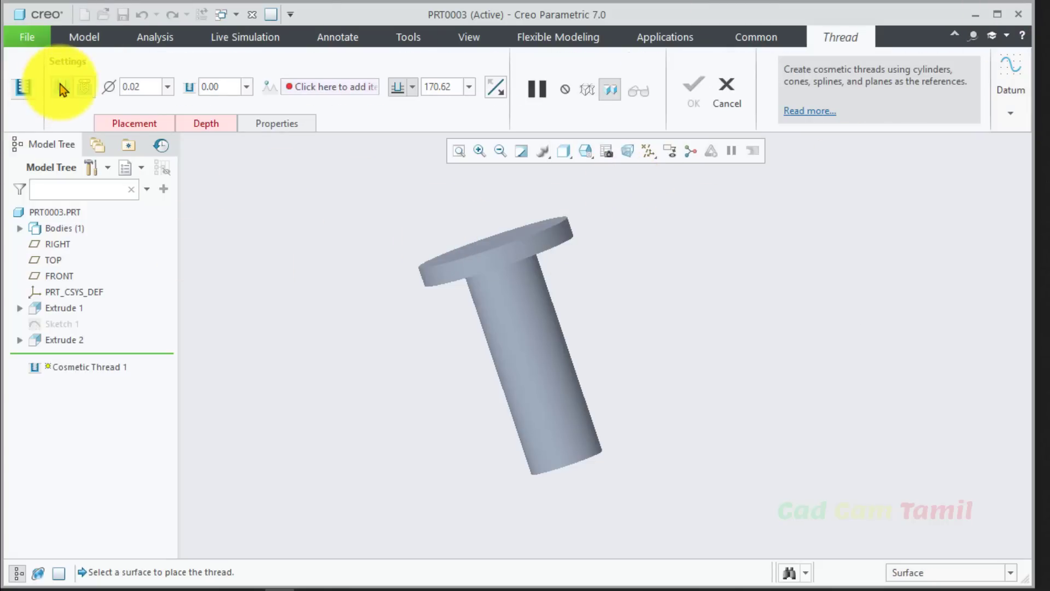
pyautogui.click(82, 88)
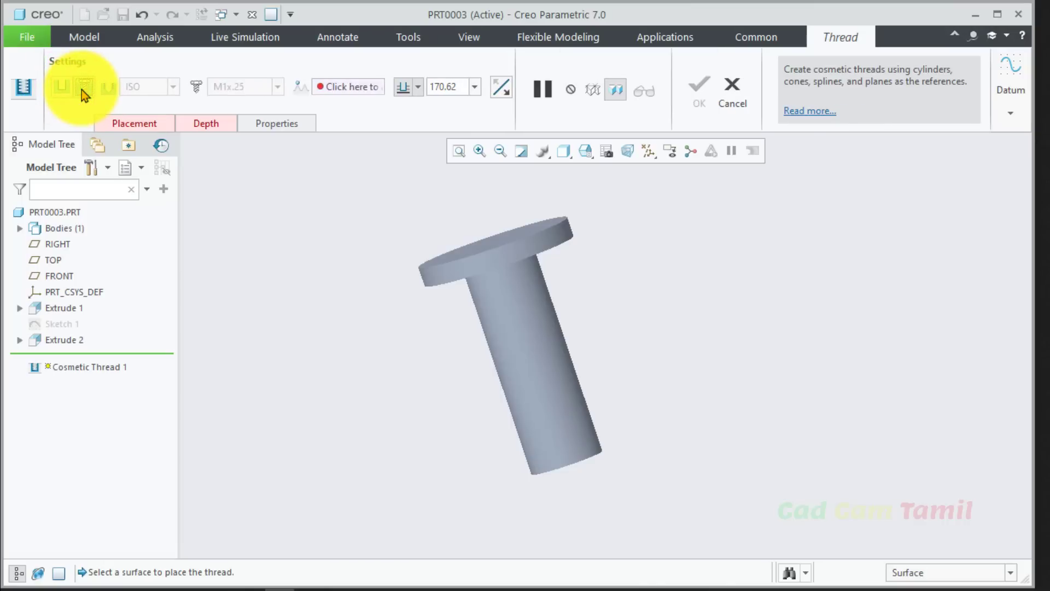
pyautogui.click(67, 83)
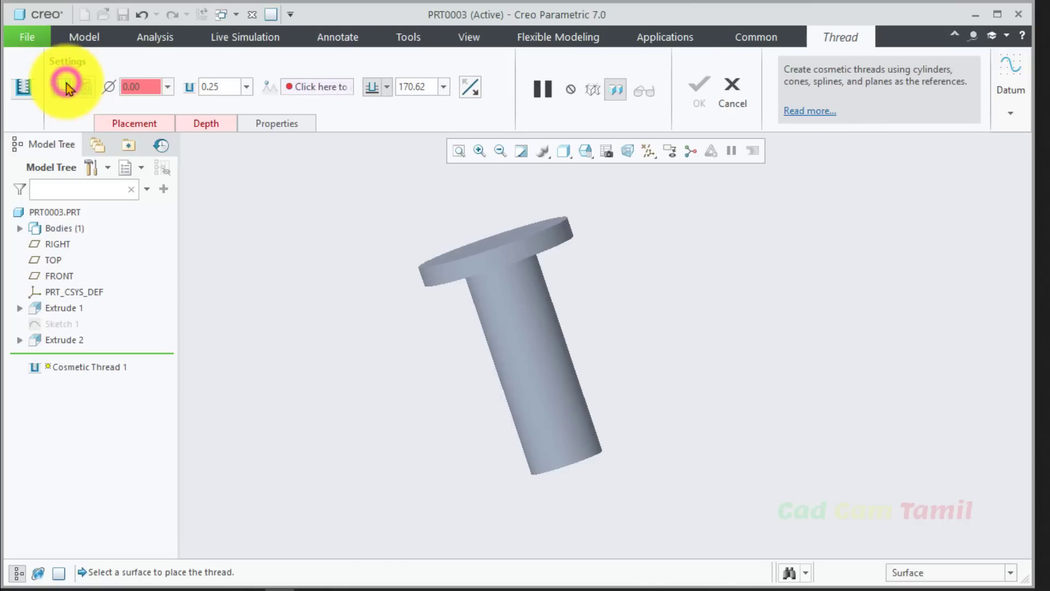
pyautogui.click(251, 87)
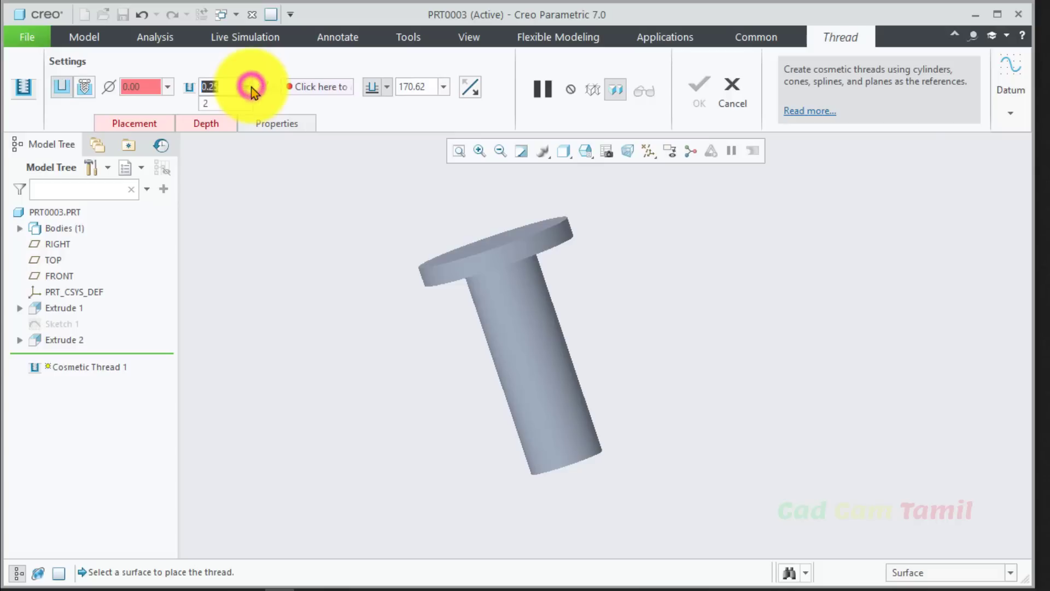
pyautogui.click(548, 402)
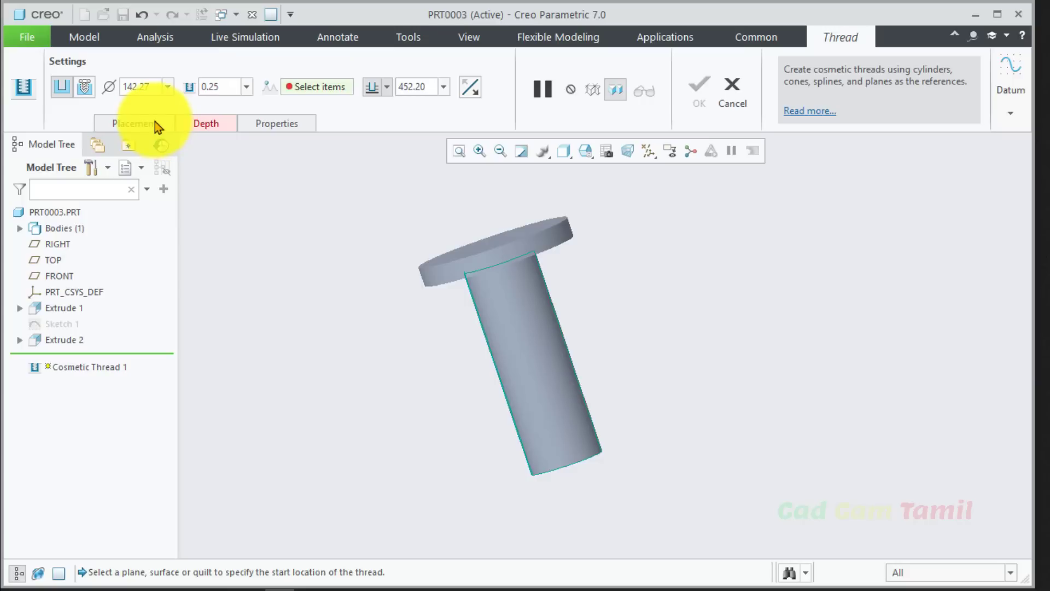
# - Review the thread's diameter, pitch, depth and direction settings, keeping the depth option at Blind
pyautogui.doubleClick(151, 86)
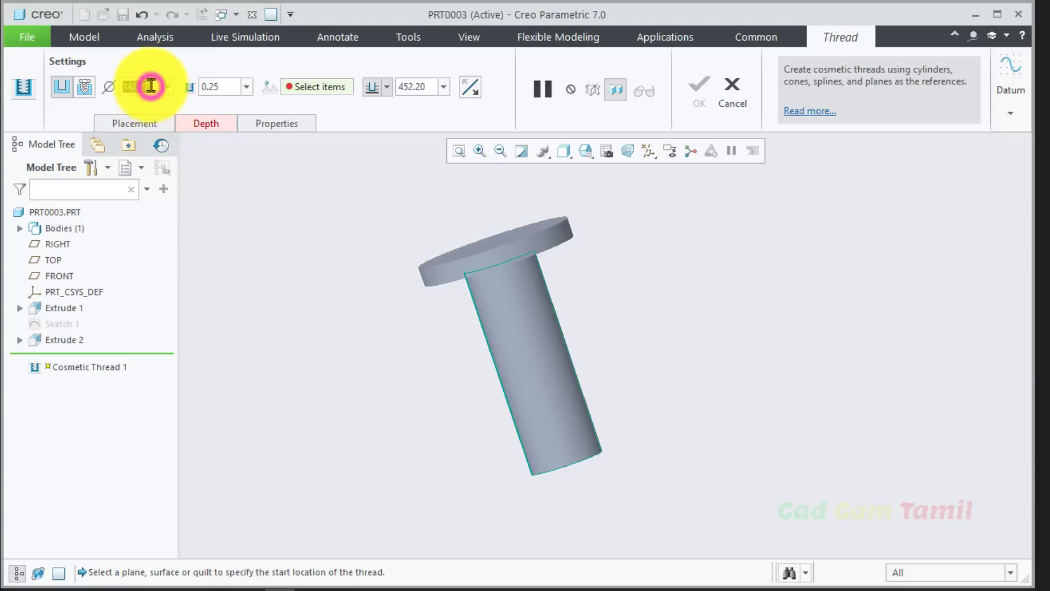
pyautogui.click(233, 88)
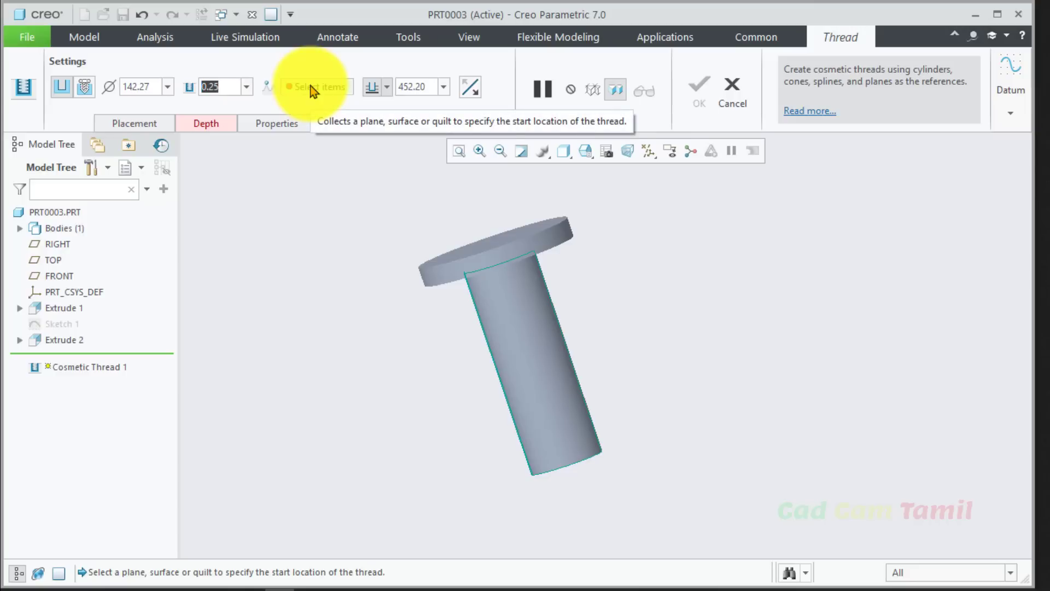
pyautogui.click(386, 87)
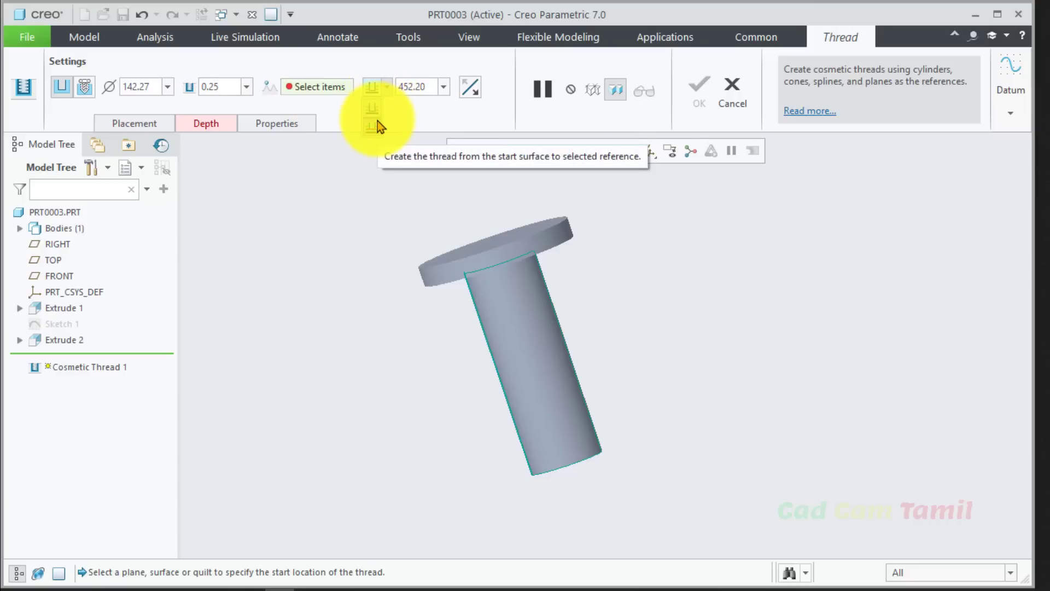
pyautogui.click(377, 122)
pyautogui.click(375, 96)
pyautogui.click(465, 91)
# - Start the thread from the shaft's free end face and shorten its blind depth to about 231
pyautogui.click(225, 127)
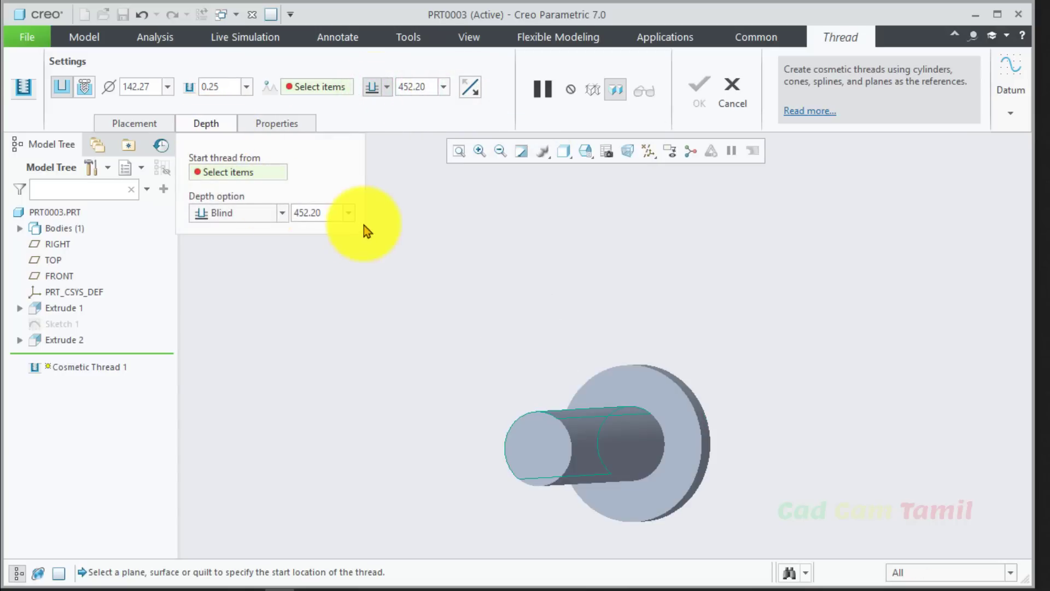
pyautogui.scroll(1, 370, 232)
pyautogui.moveTo(459, 285); pyautogui.dragTo(479, 295, button='middle')
pyautogui.scroll(-3, 515, 440)
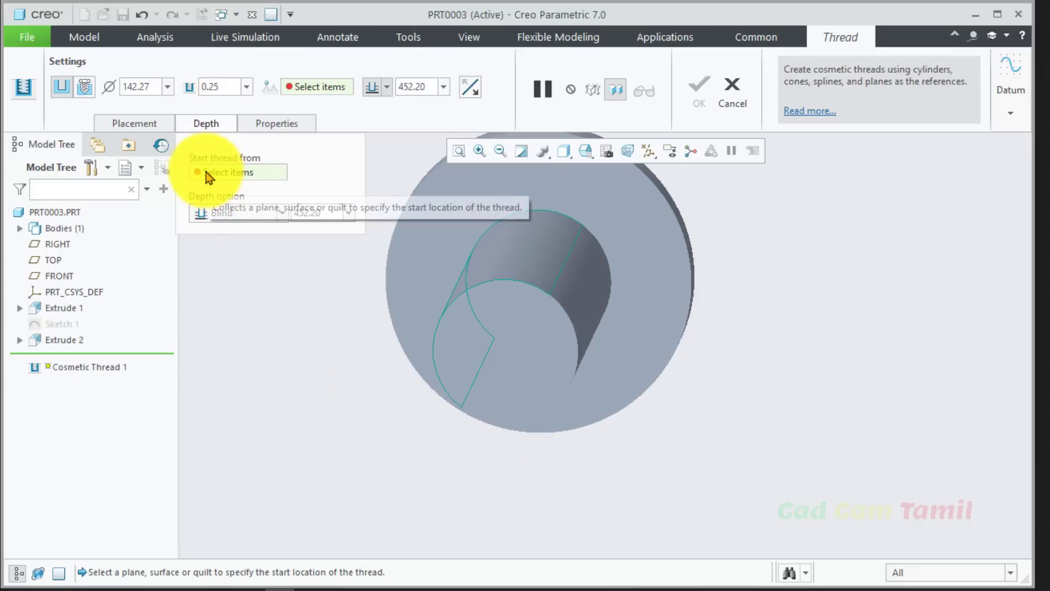
pyautogui.moveTo(432, 325)
pyautogui.mouseDown(button='middle')
pyautogui.moveTo(477, 289)
pyautogui.moveTo(494, 302)
pyautogui.moveTo(485, 321)
pyautogui.mouseUp(button='middle')
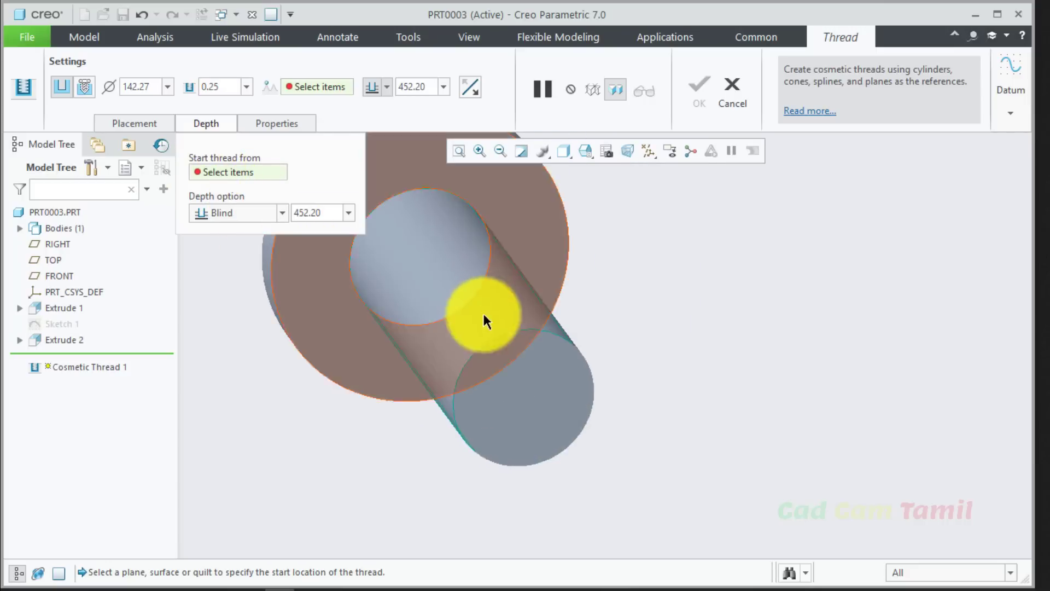
pyautogui.click(495, 349)
pyautogui.moveTo(496, 350); pyautogui.dragTo(511, 224, button='middle')
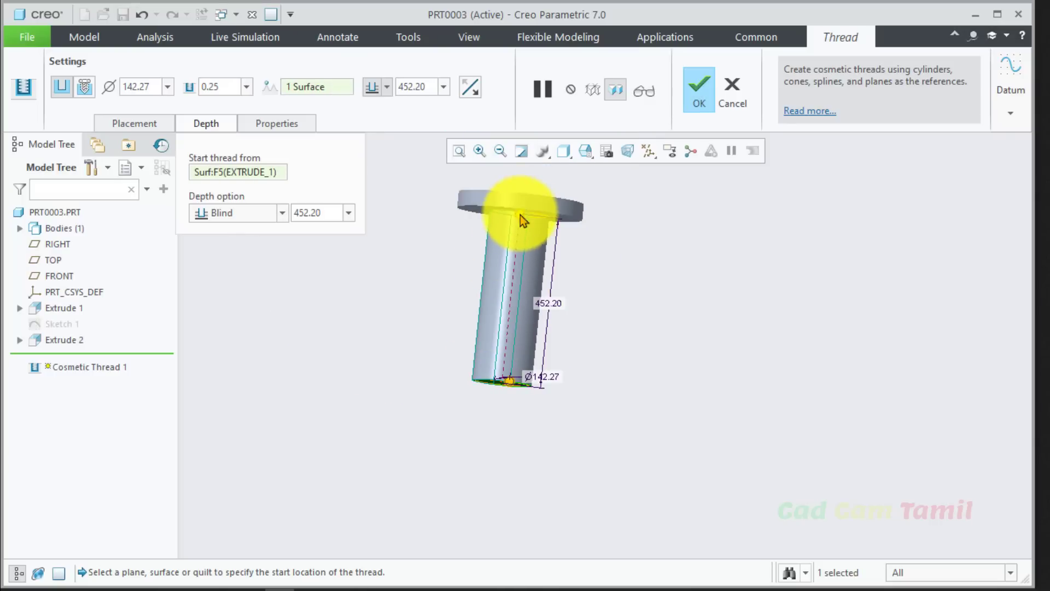
pyautogui.moveTo(520, 215); pyautogui.dragTo(515, 303)
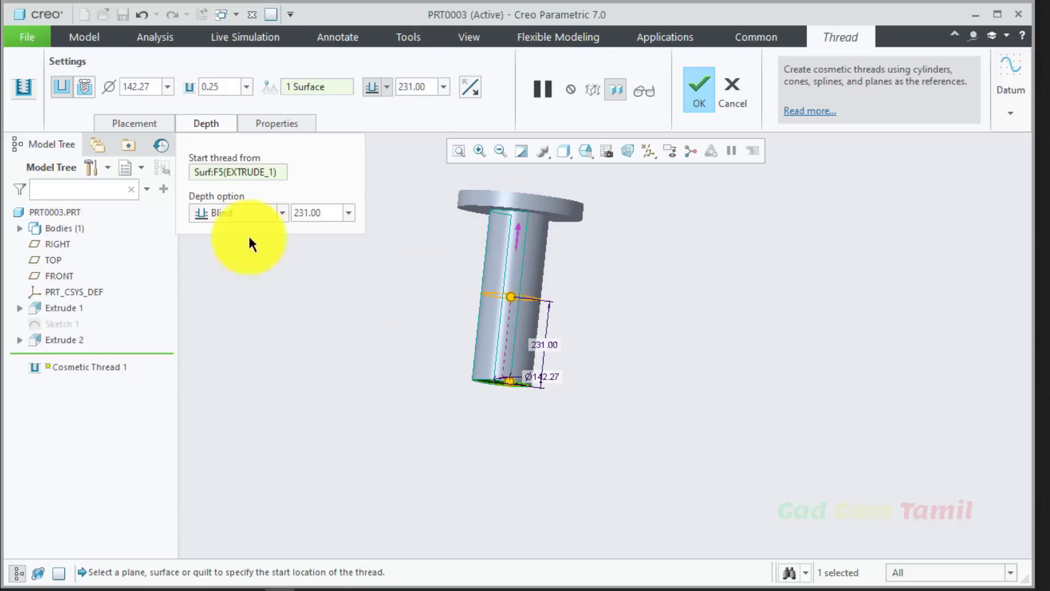
# - Review the thread's form, class and placement parameters and its placement reference, and create the cosmetic thread
pyautogui.click(277, 122)
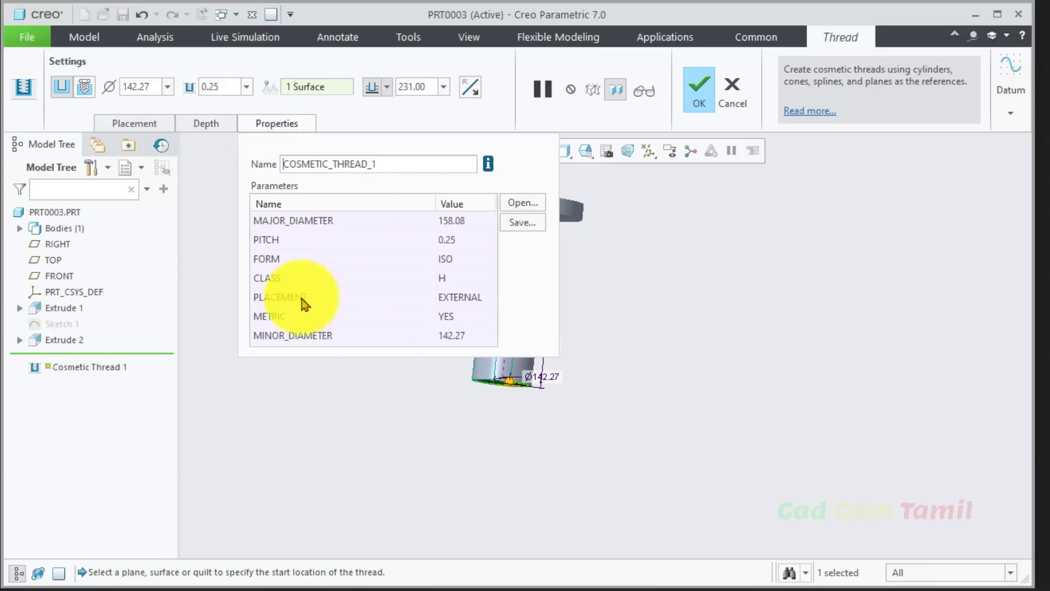
pyautogui.click(432, 259)
pyautogui.click(453, 277)
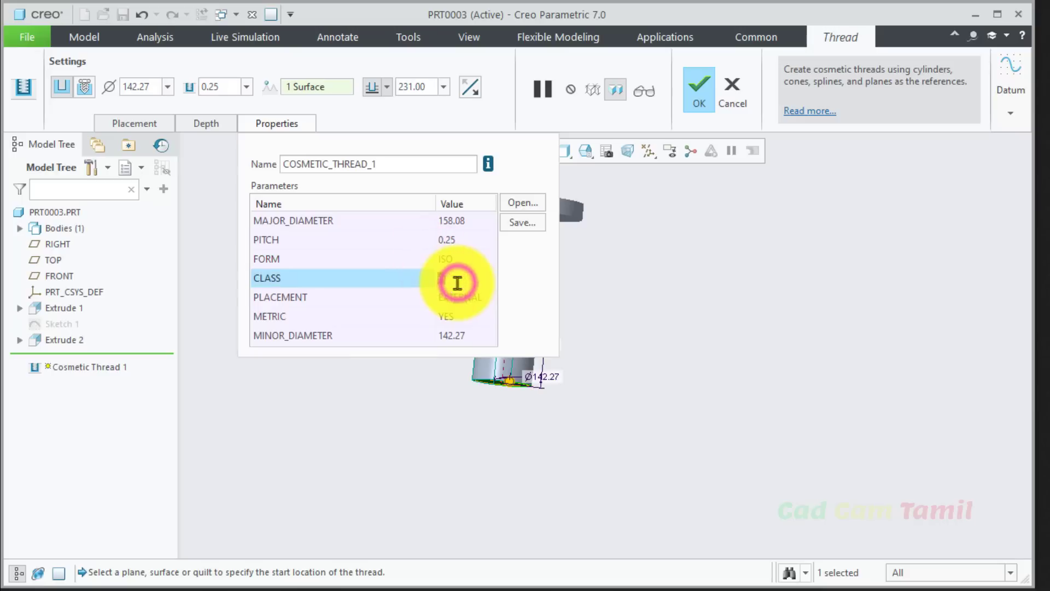
pyautogui.click(468, 298)
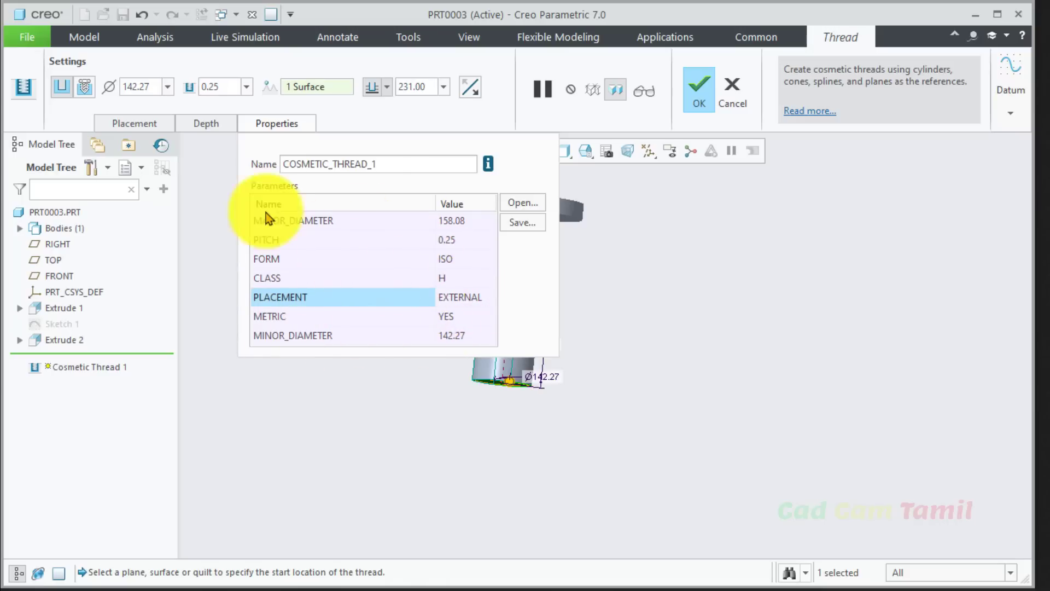
pyautogui.click(267, 123)
pyautogui.click(136, 121)
pyautogui.click(700, 85)
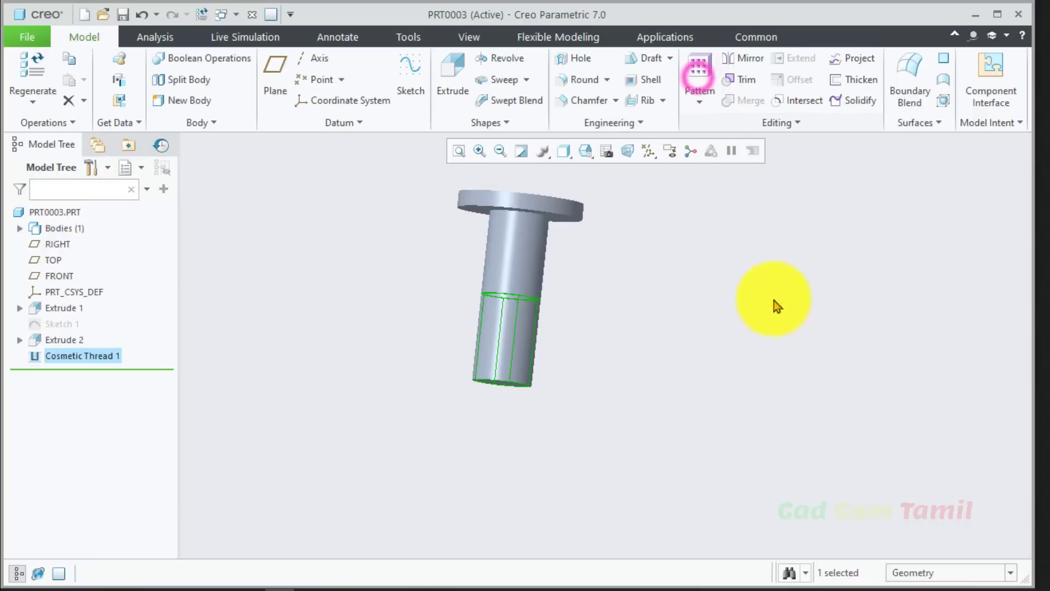
# - Clear the thread selection and switch the model display to hidden lines shown in grey
pyautogui.scroll(-5, 580, 339)
pyautogui.scroll(1, 547, 350)
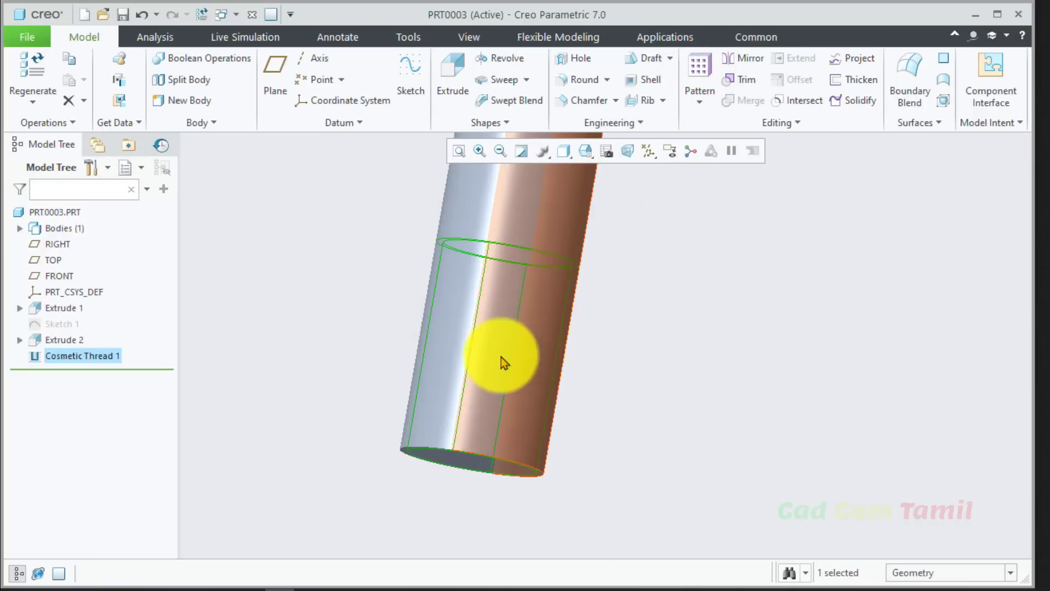
pyautogui.click(725, 340)
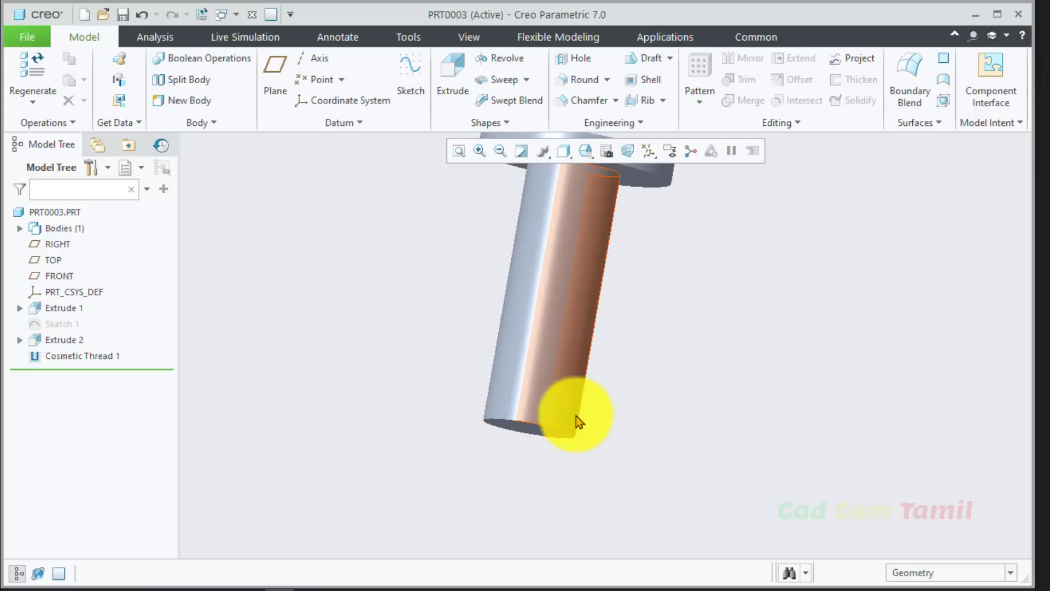
pyautogui.click(563, 156)
pyautogui.click(575, 238)
# - Examine the cosmetic thread's extent and inner outline on the shaft in the hidden-line display
pyautogui.moveTo(684, 328)
pyautogui.mouseDown(button='middle')
pyautogui.moveTo(596, 343)
pyautogui.moveTo(656, 375)
pyautogui.moveTo(549, 251)
pyautogui.moveTo(544, 359)
pyautogui.moveTo(572, 333)
pyautogui.moveTo(520, 359)
pyautogui.moveTo(523, 436)
pyautogui.mouseUp(button='middle')
pyautogui.scroll(4, 567, 395)
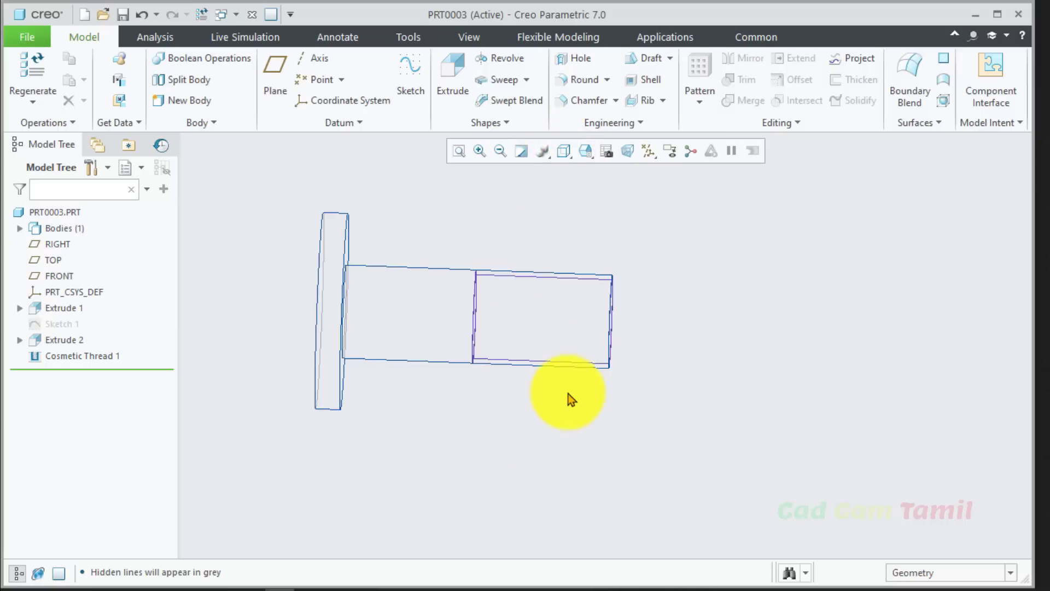
pyautogui.scroll(-1, 492, 391)
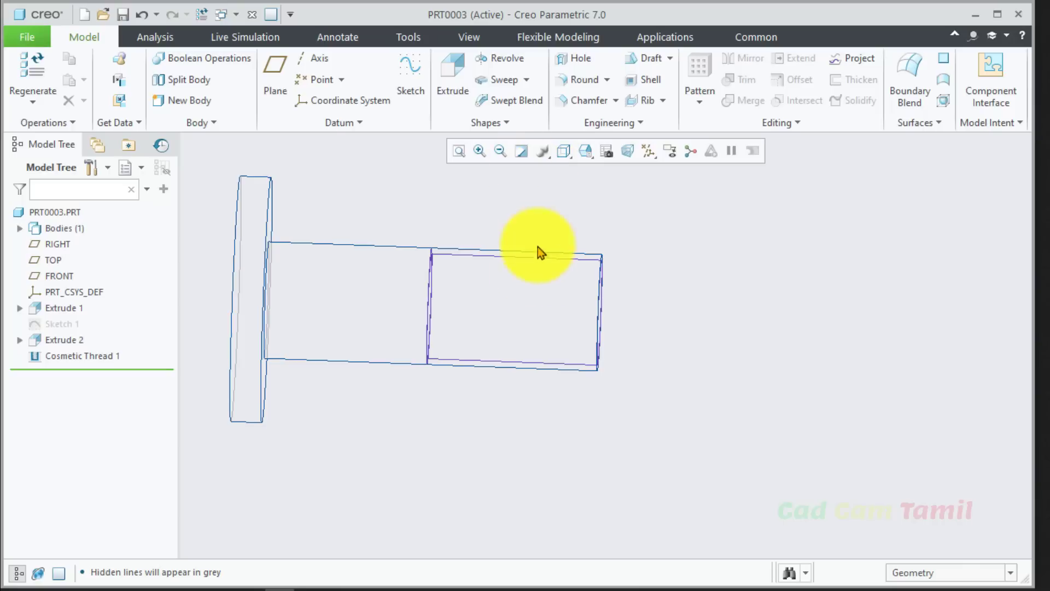
pyautogui.scroll(2, 586, 314)
pyautogui.scroll(-2, 557, 317)
pyautogui.scroll(-1, 503, 312)
pyautogui.moveTo(503, 308); pyautogui.dragTo(432, 334, button='middle')
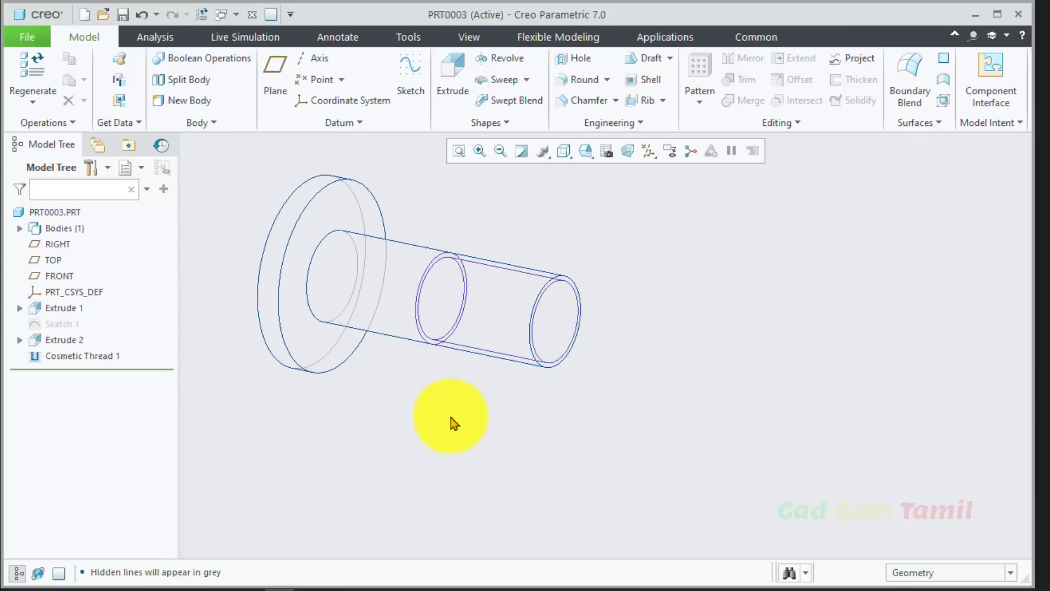